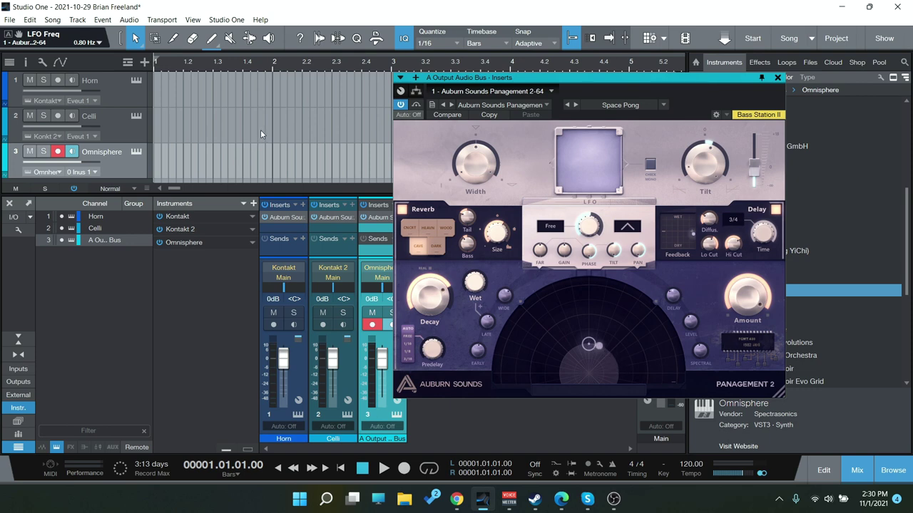
# - Open the Panagement 2 insert of the Horn channel, reposition its window, and select the Horn track
pyautogui.click(281, 218)
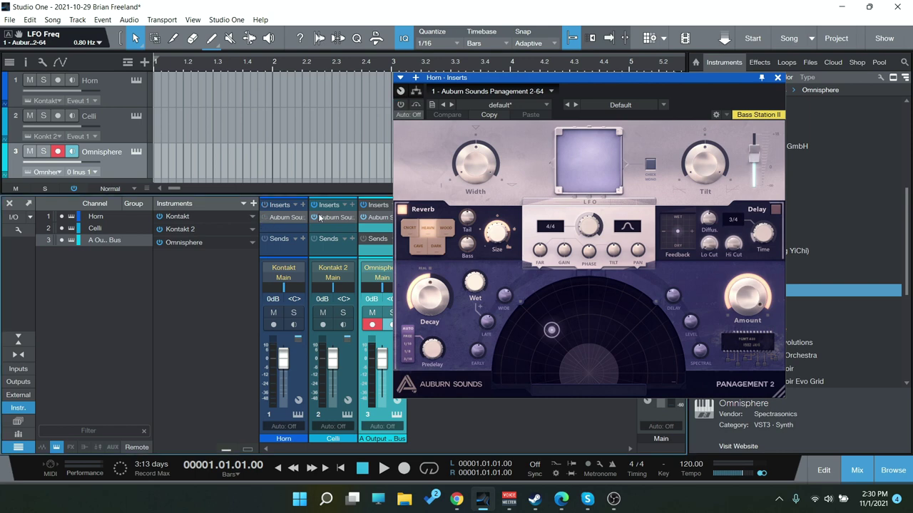
pyautogui.moveTo(629, 84)
pyautogui.mouseDown()
pyautogui.moveTo(612, 79)
pyautogui.moveTo(639, 78)
pyautogui.moveTo(634, 86)
pyautogui.mouseUp()
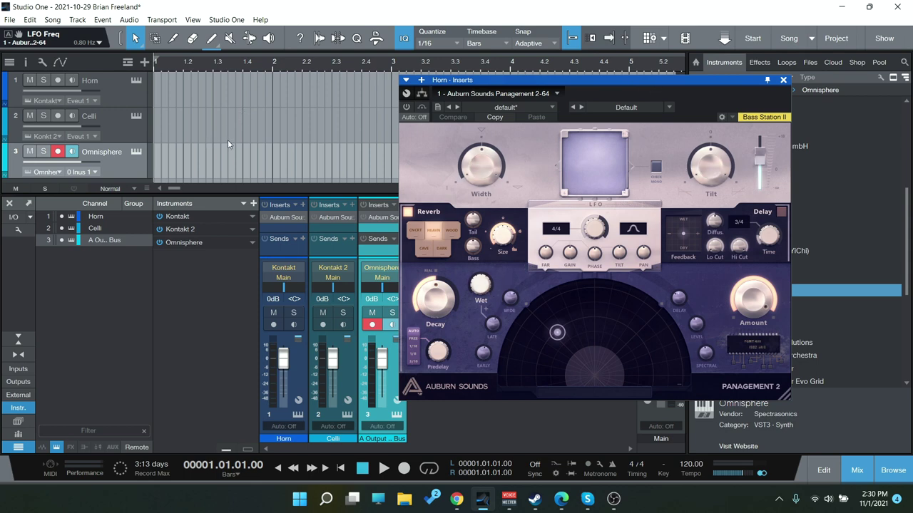
pyautogui.click(119, 102)
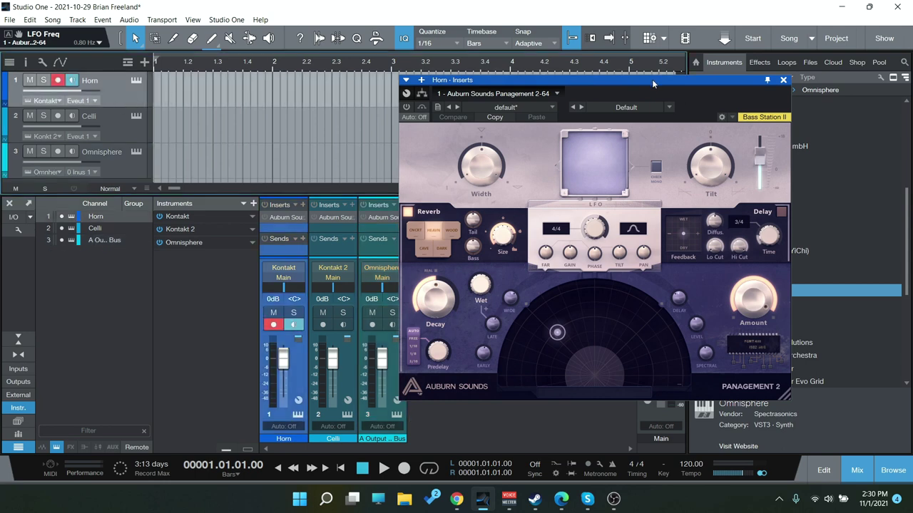
pyautogui.moveTo(653, 84); pyautogui.dragTo(513, 93)
# - Inspect the Kontakt instruments loaded on the Horn and Celli tracks and close the instrument window
pyautogui.click(136, 80)
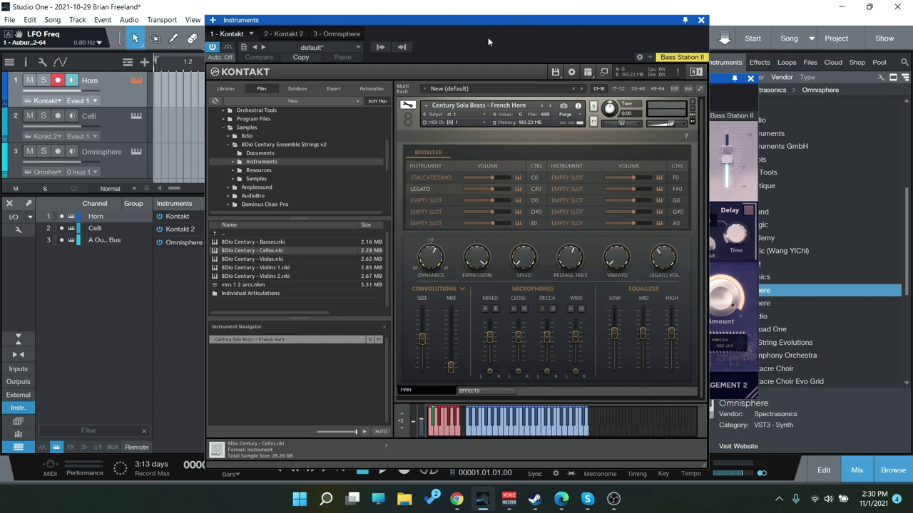
pyautogui.click(136, 116)
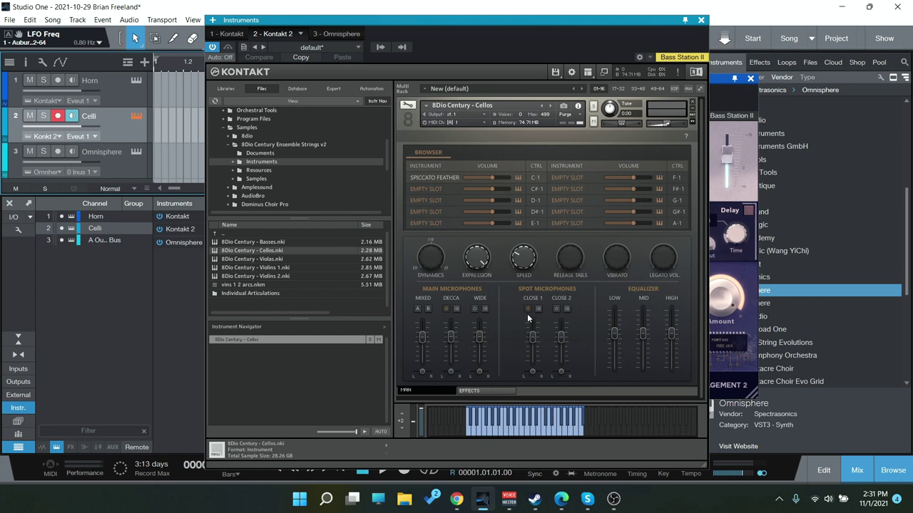
pyautogui.click(700, 20)
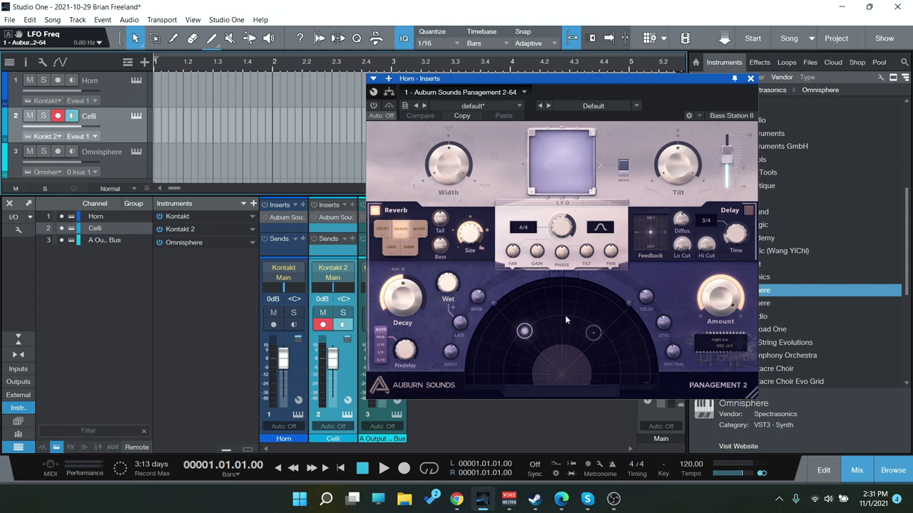
pyautogui.moveTo(593, 332); pyautogui.dragTo(499, 302)
pyautogui.moveTo(583, 362); pyautogui.dragTo(569, 324)
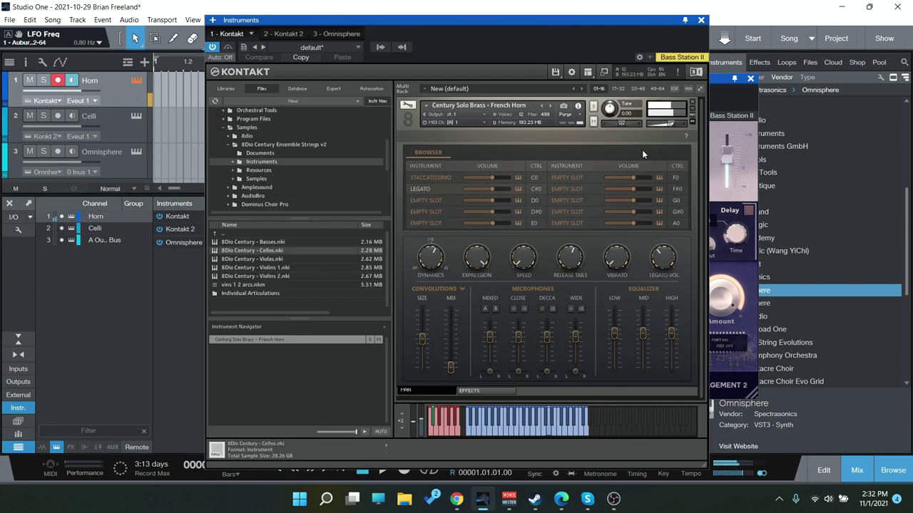
pyautogui.click(701, 21)
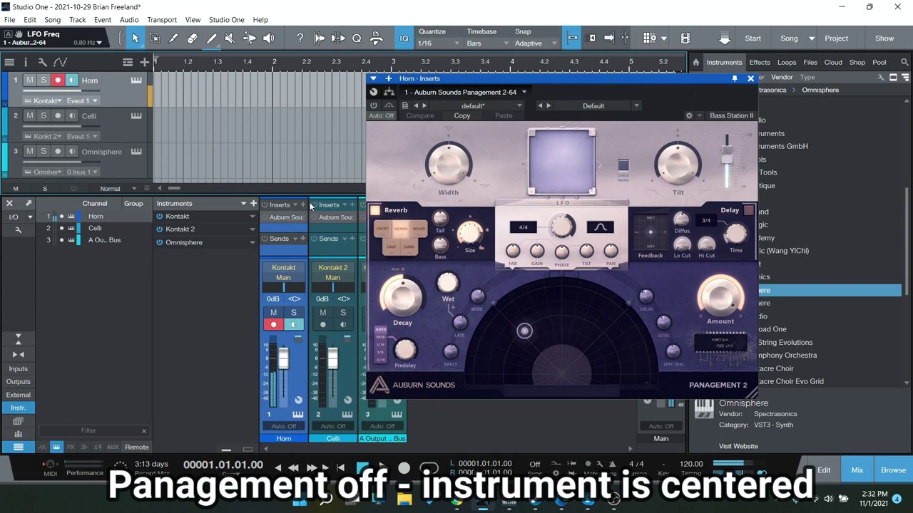
# - Activate Panagement 2 on the Horn channel, comparing the sound with the effect bypassed and enabled
pyautogui.click(265, 218)
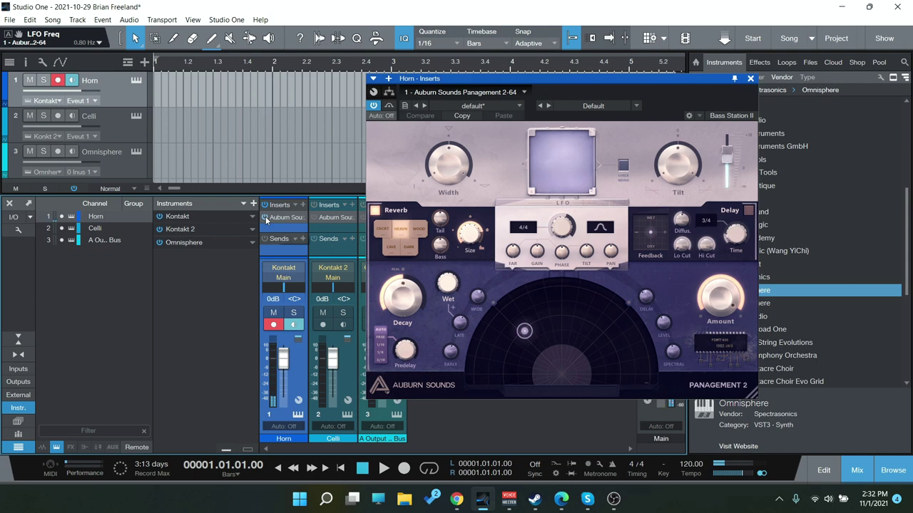
pyautogui.click(265, 216)
pyautogui.click(265, 217)
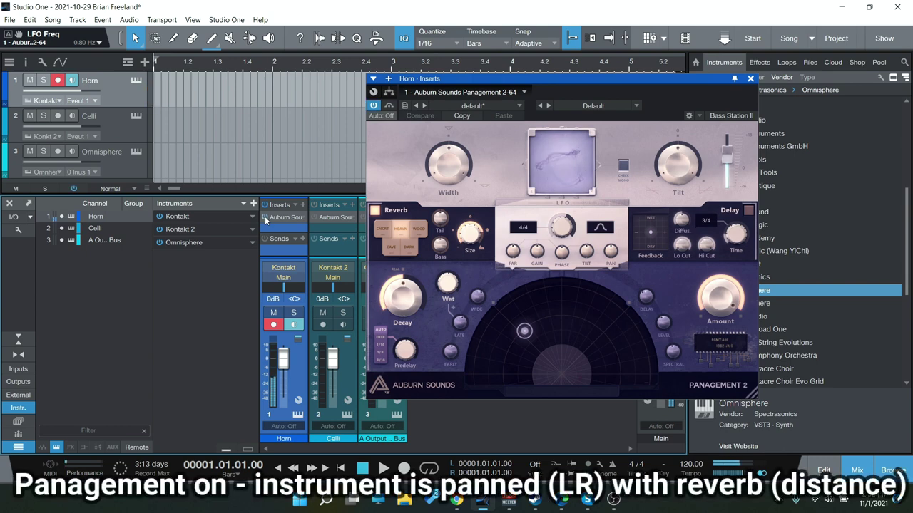
# - Move the Horn around Panagement's placement field and leave it at about Far -6.09 and Pan -44.35°
pyautogui.moveTo(524, 339); pyautogui.dragTo(560, 290)
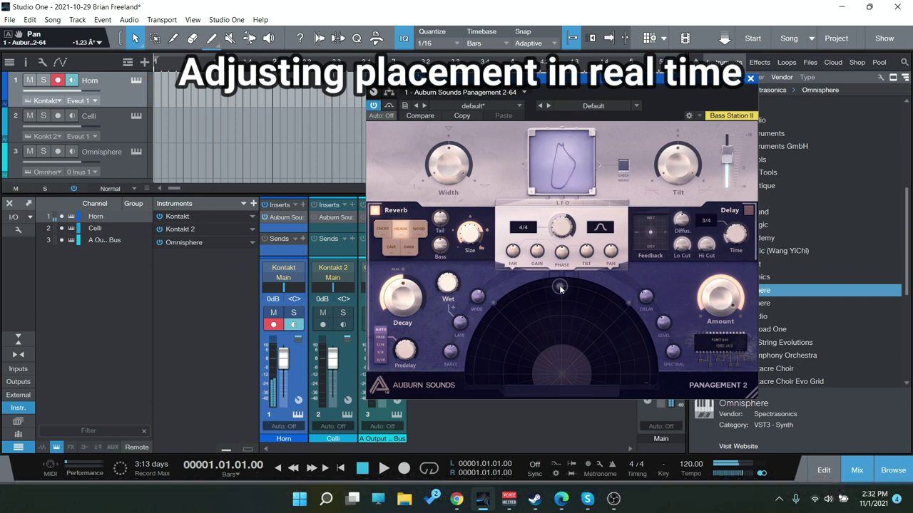
pyautogui.moveTo(559, 288); pyautogui.dragTo(529, 340)
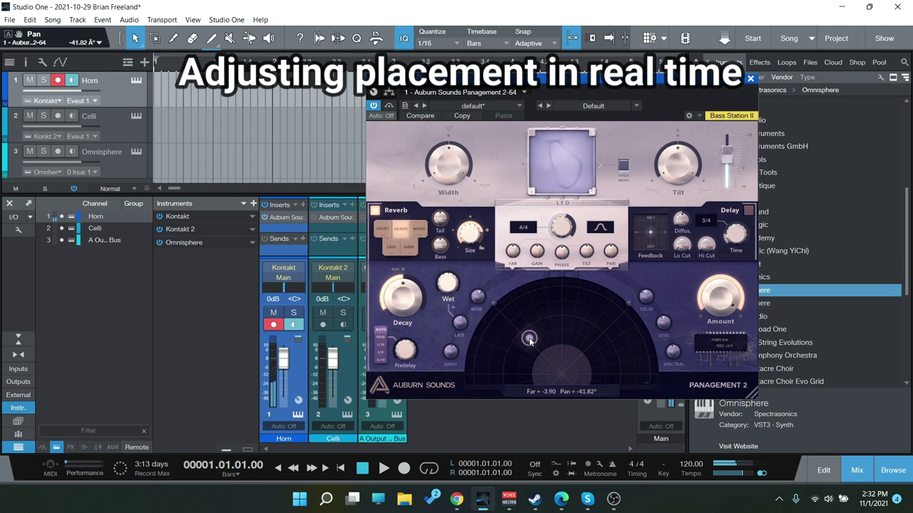
pyautogui.moveTo(529, 340); pyautogui.dragTo(523, 370)
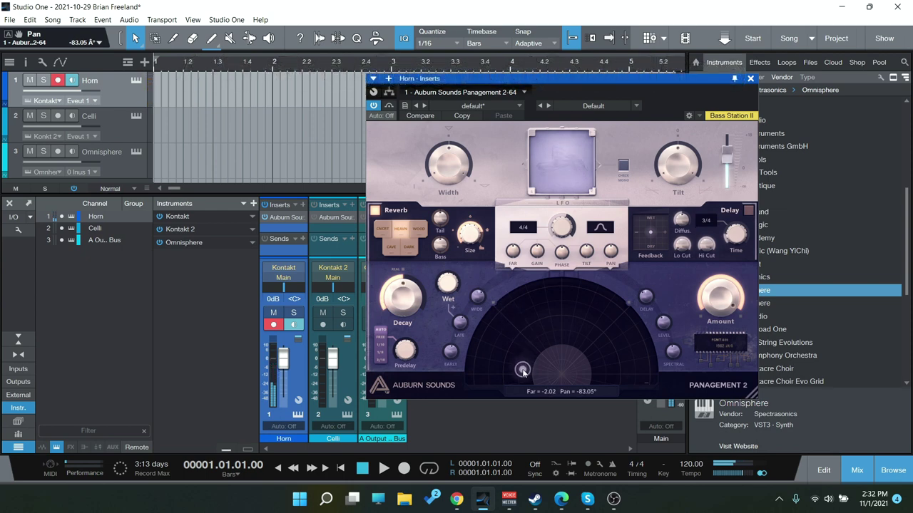
pyautogui.moveTo(523, 370); pyautogui.dragTo(520, 331)
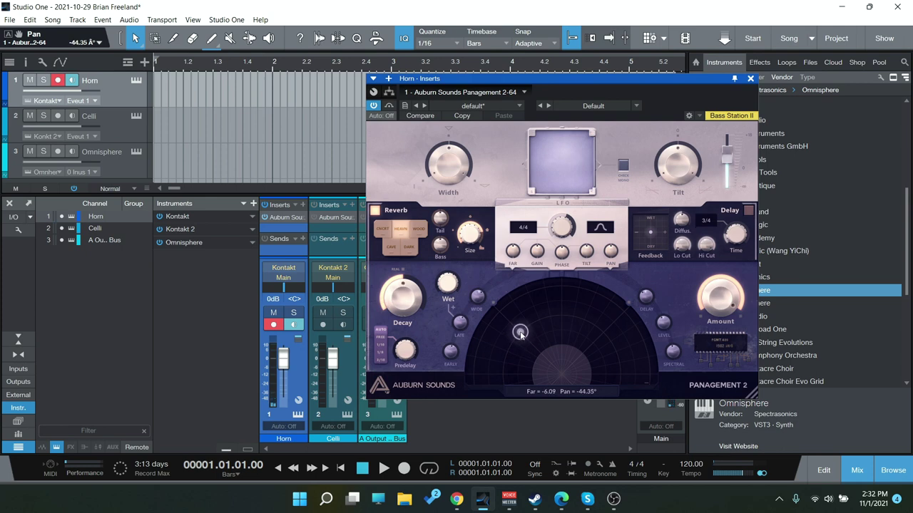
# - Sweep the Horn's stereo width to 200% and down to 0%, and leave it at about 101.75%
pyautogui.click(455, 177)
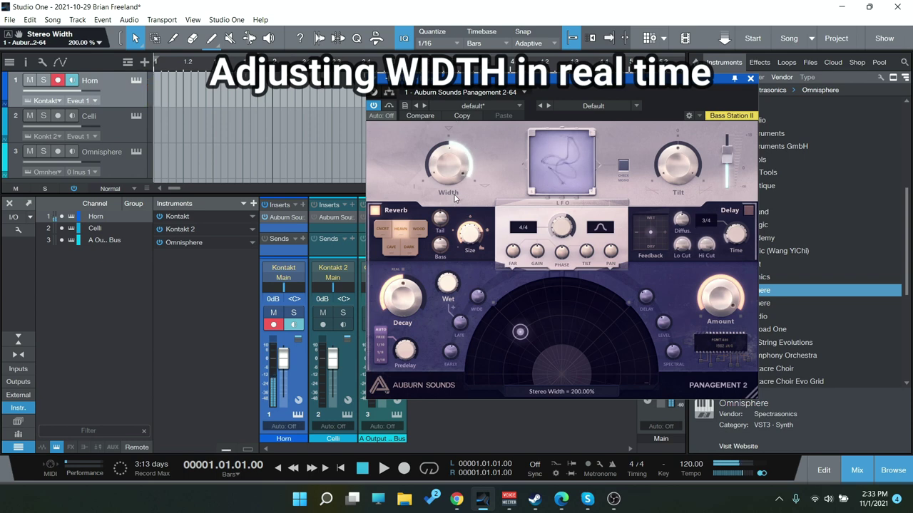
pyautogui.moveTo(455, 158); pyautogui.dragTo(556, 450)
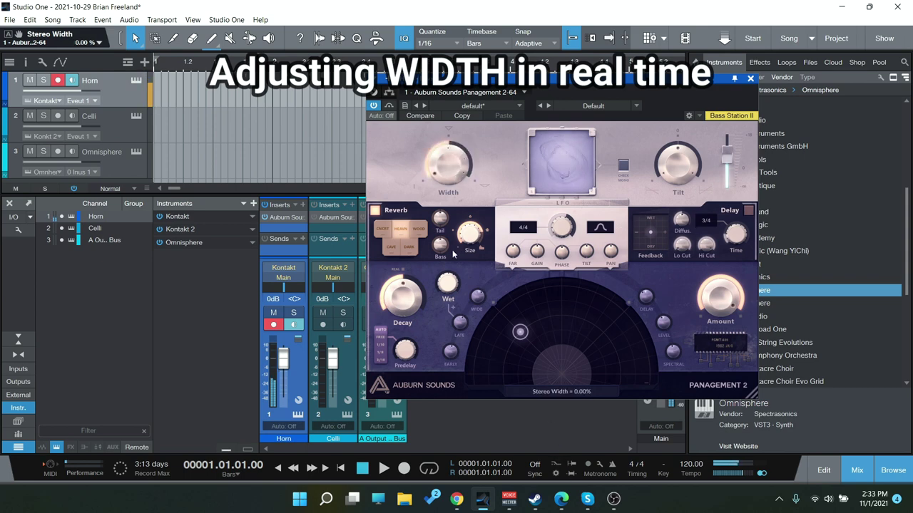
pyautogui.moveTo(458, 160); pyautogui.dragTo(461, 106)
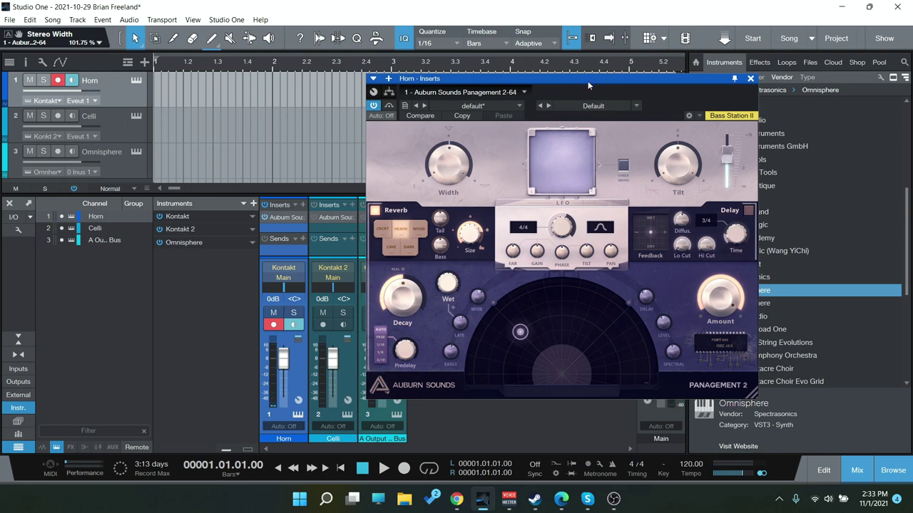
# - Select the Celli track and activate Panagement 2 on its channel
pyautogui.moveTo(587, 80); pyautogui.dragTo(539, 64)
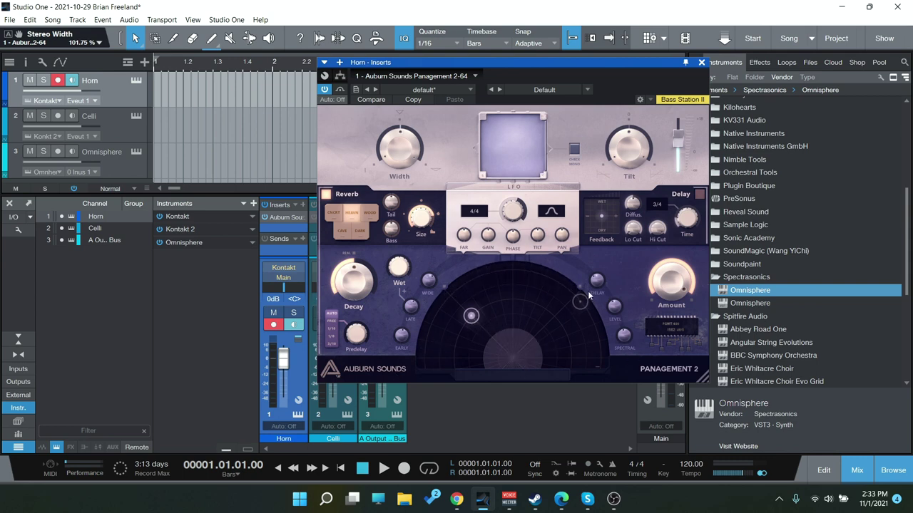
pyautogui.click(122, 128)
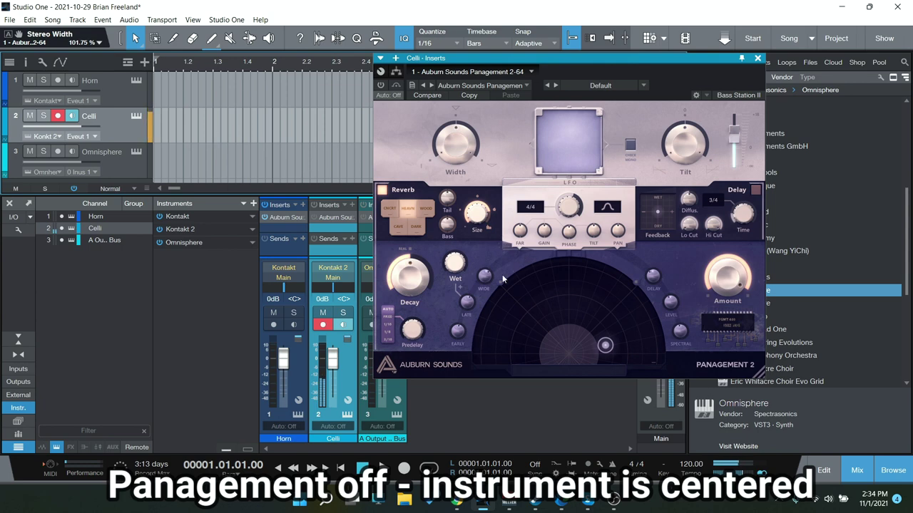
pyautogui.click(314, 216)
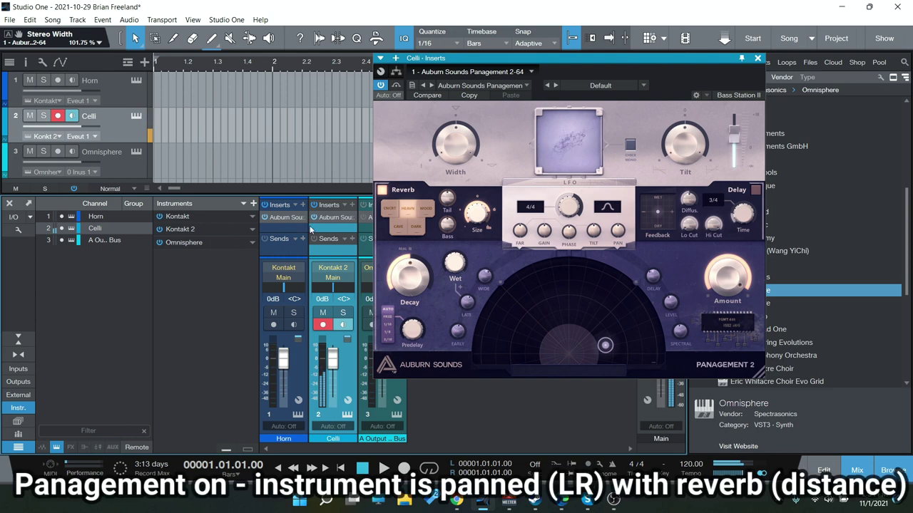
# - Reposition the Celli in Panagement's placement field to a pan of about 69.51° and close the plug-in window
pyautogui.moveTo(605, 346); pyautogui.dragTo(607, 328)
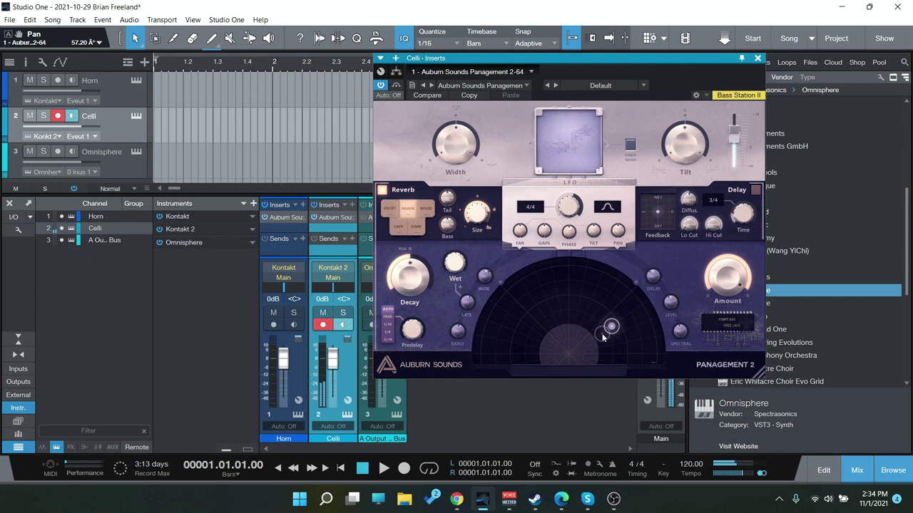
pyautogui.moveTo(536, 61)
pyautogui.mouseDown()
pyautogui.moveTo(476, 64)
pyautogui.moveTo(520, 69)
pyautogui.mouseUp()
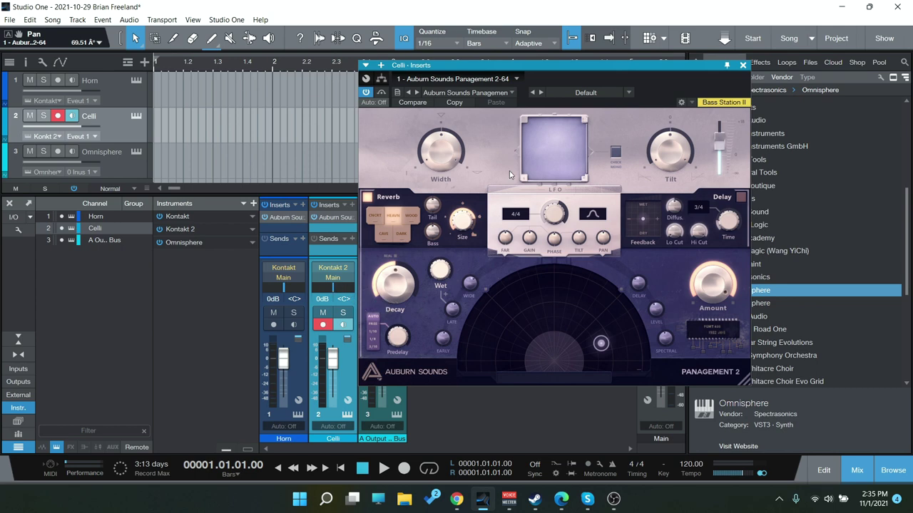
pyautogui.click(744, 65)
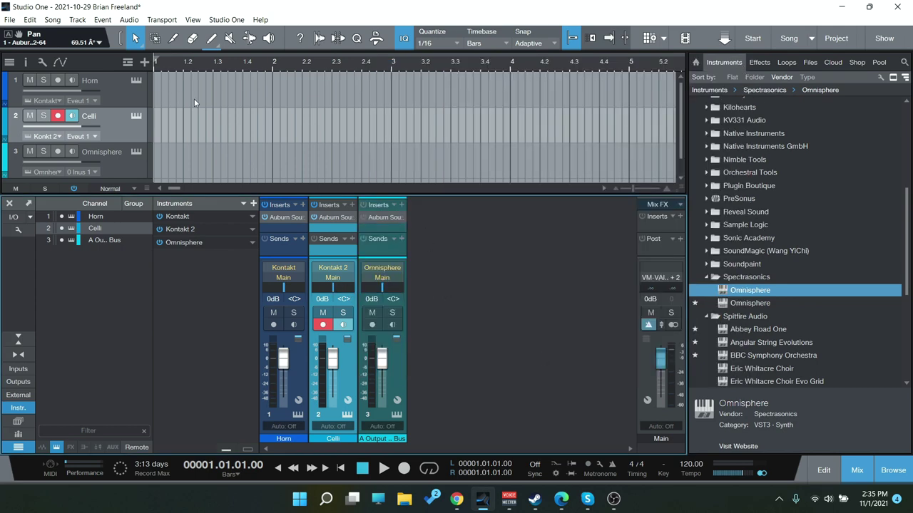
# - Select the Omnisphere track, view its Omnisphere instrument, and close the instrument window
pyautogui.scroll(-1, 214, 107)
pyautogui.click(111, 152)
pyautogui.click(137, 134)
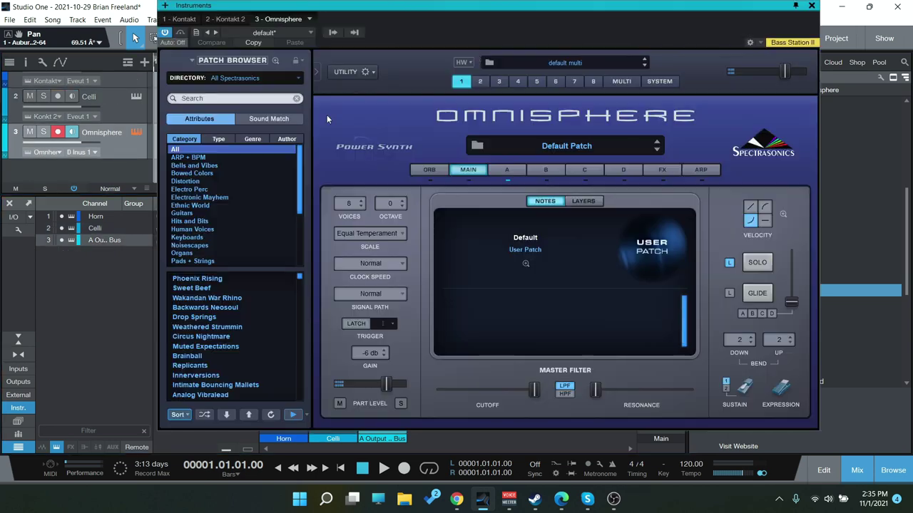
pyautogui.click(812, 6)
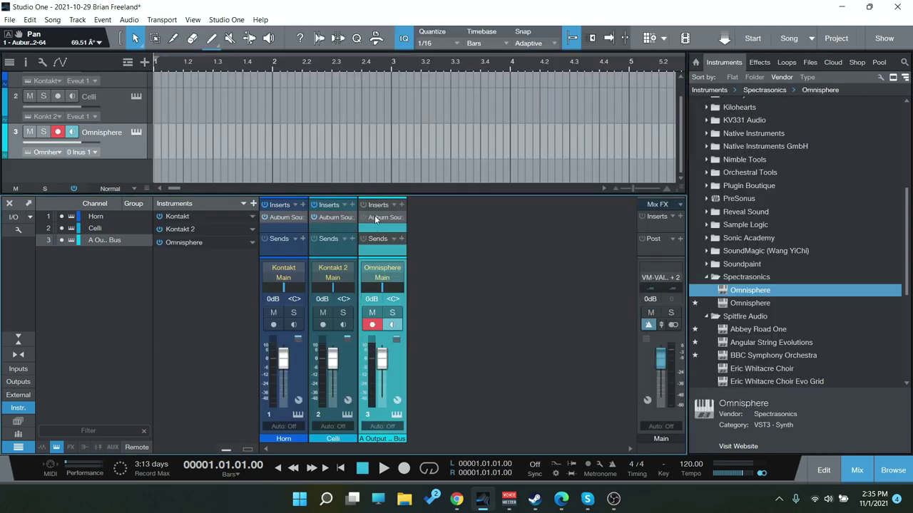
# - Open the Panagement 2 insert with the Space Pong preset on the Omnisphere channel and activate it
pyautogui.click(374, 215)
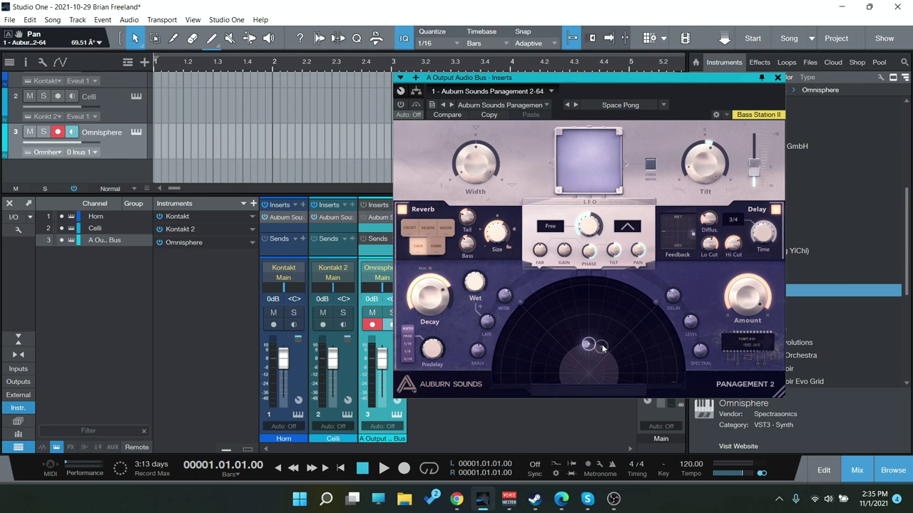
pyautogui.moveTo(542, 77); pyautogui.dragTo(587, 48)
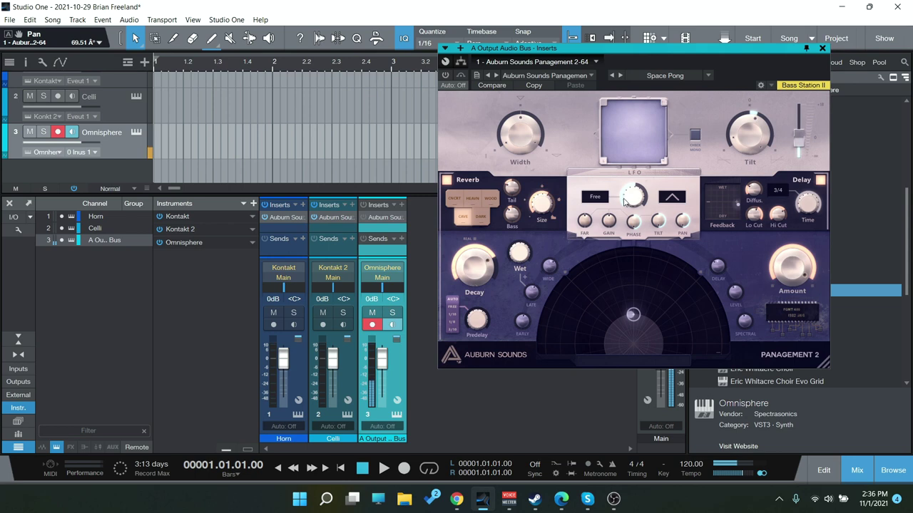
pyautogui.click(362, 221)
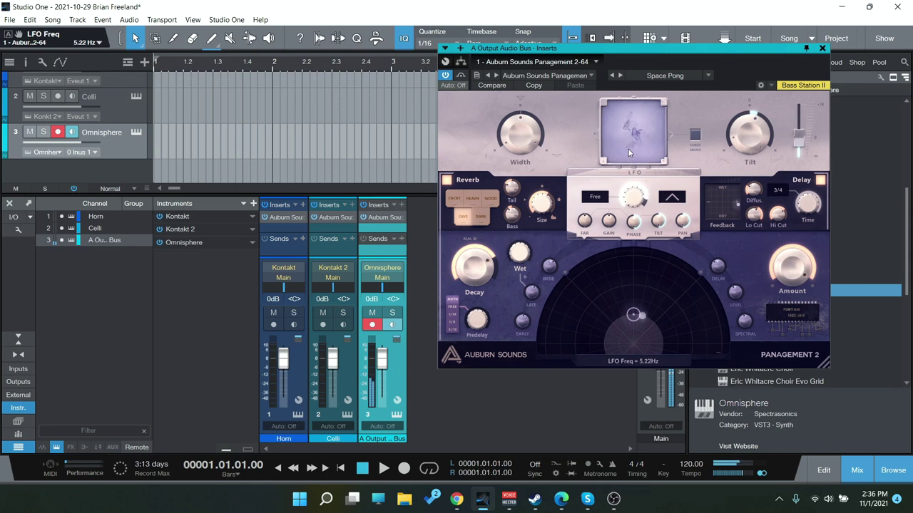
# - Set the LFO frequency to 0.80 Hz and move the Omnisphere sound to about Far -7.40 and Pan -0.42°
pyautogui.moveTo(629, 144); pyautogui.dragTo(641, 208)
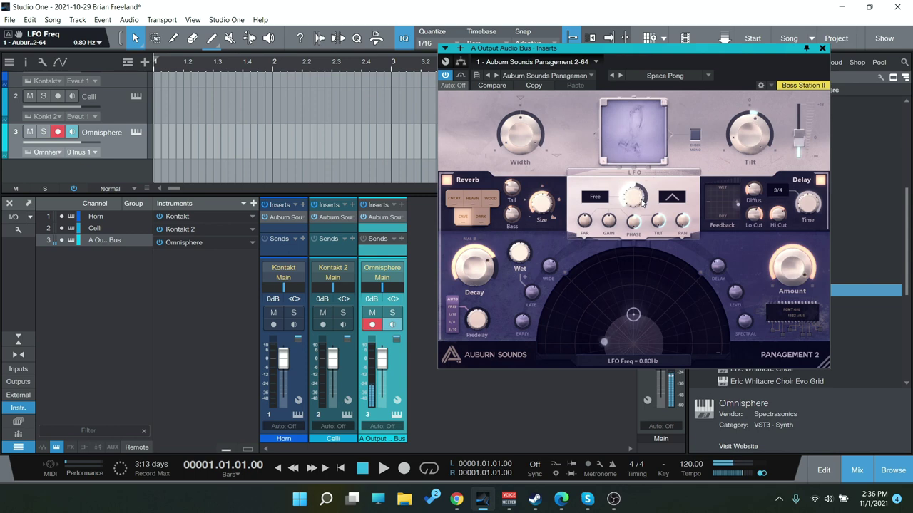
pyautogui.moveTo(638, 311); pyautogui.dragTo(633, 279)
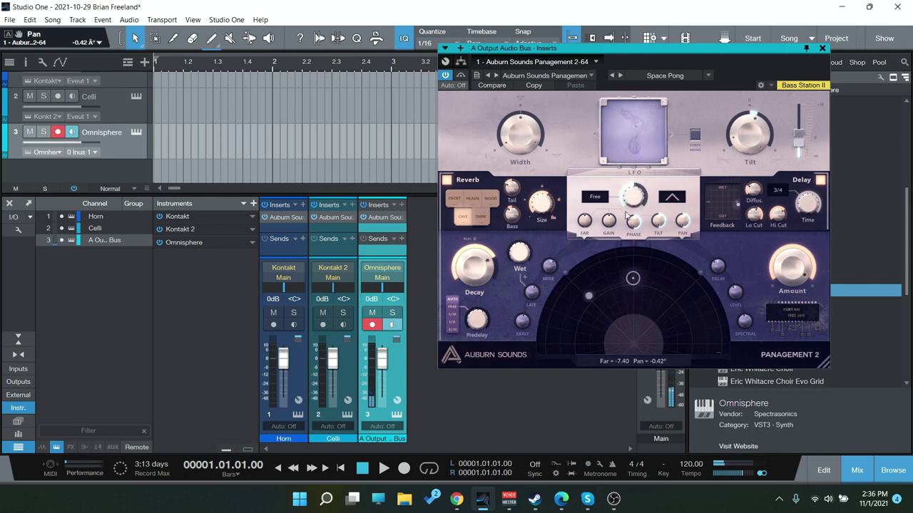
# - Raise the Omnisphere channel volume to +10 dB and try faster LFO rates, settling on 1.22 Hz
pyautogui.moveTo(641, 201); pyautogui.dragTo(639, 178)
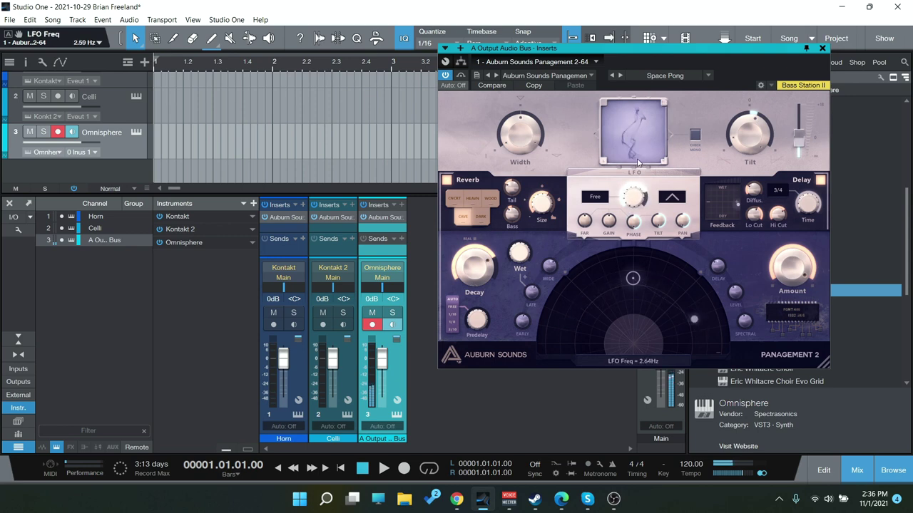
pyautogui.moveTo(384, 367); pyautogui.dragTo(383, 347)
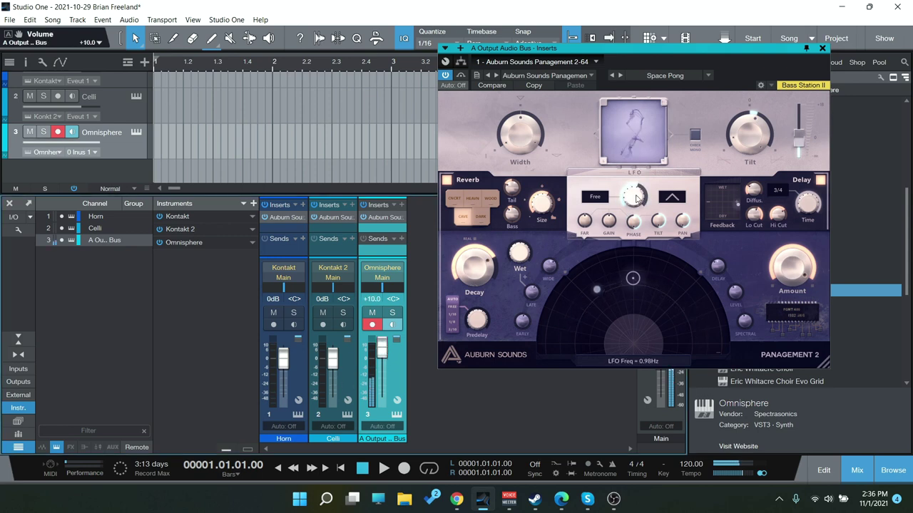
pyautogui.moveTo(636, 198)
pyautogui.mouseDown()
pyautogui.moveTo(634, 221)
pyautogui.moveTo(638, 154)
pyautogui.moveTo(637, 186)
pyautogui.mouseUp()
# - Set the LFO wave to Saw and move the Omnisphere sound to about Far -4.00 and Pan -1.11°
pyautogui.click(672, 196)
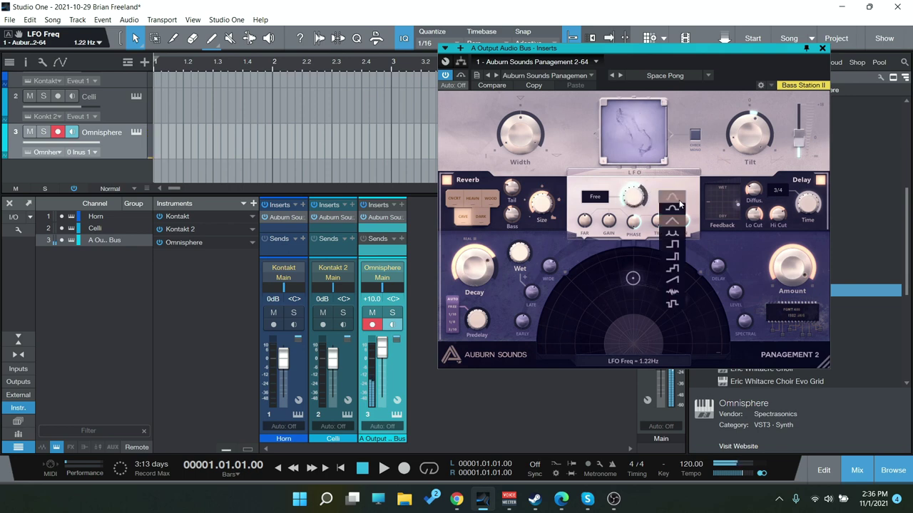
pyautogui.click(672, 279)
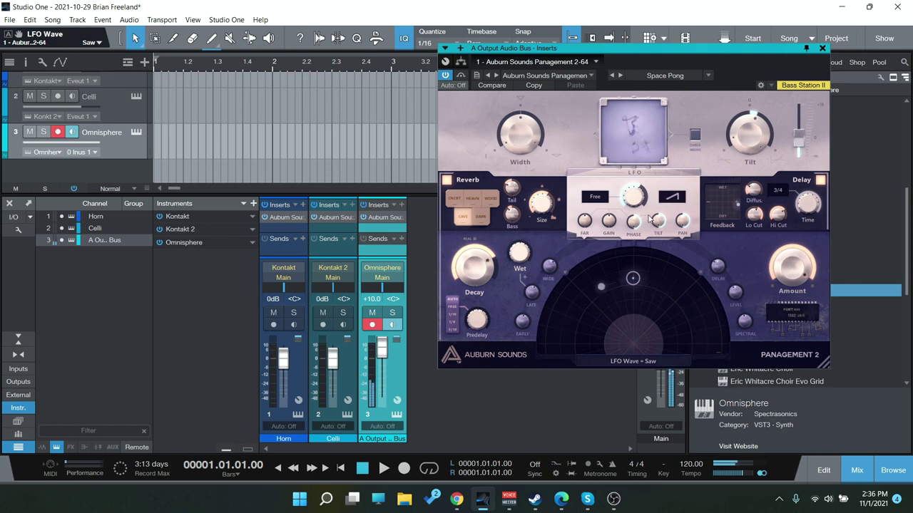
pyautogui.moveTo(631, 278); pyautogui.dragTo(632, 294)
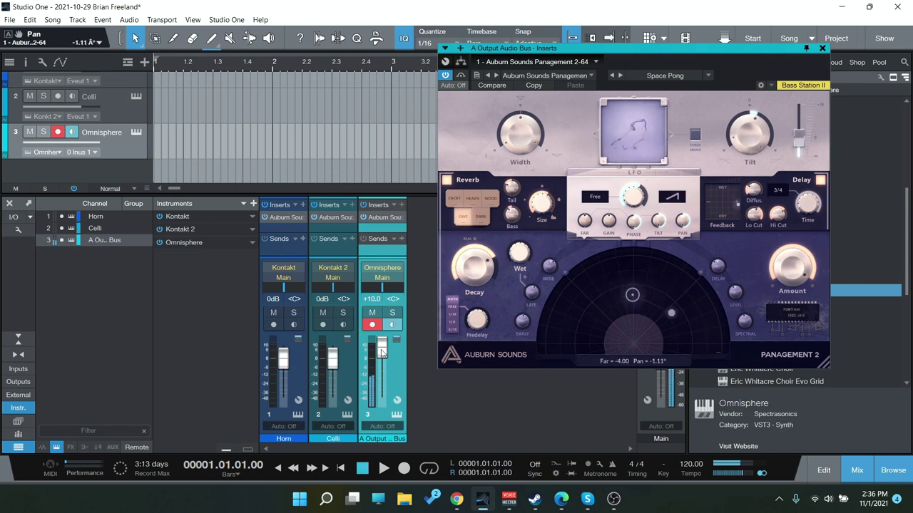
# - Lower the Omnisphere channel volume to +3.3 dB and set the LFO wave to the stepped Random shape
pyautogui.moveTo(381, 352); pyautogui.dragTo(381, 358)
pyautogui.click(672, 197)
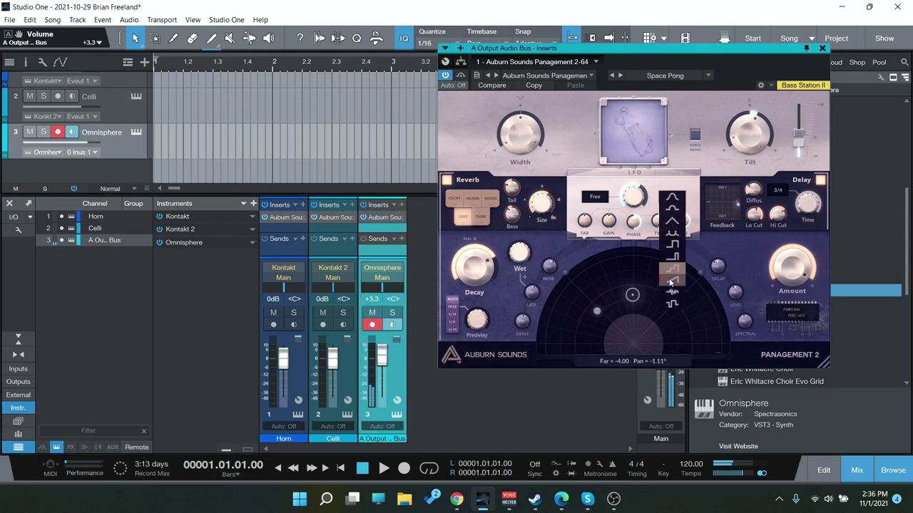
pyautogui.click(672, 305)
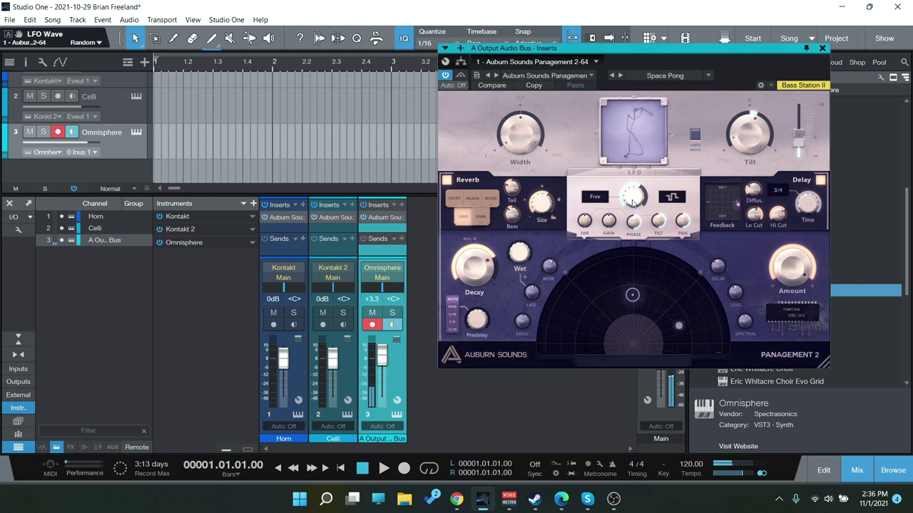
# - Set the LFO frequency to 1.47 Hz and switch the LFO wave to the noise-like shape
pyautogui.moveTo(633, 200)
pyautogui.mouseDown()
pyautogui.moveTo(631, 139)
pyautogui.moveTo(637, 194)
pyautogui.mouseUp()
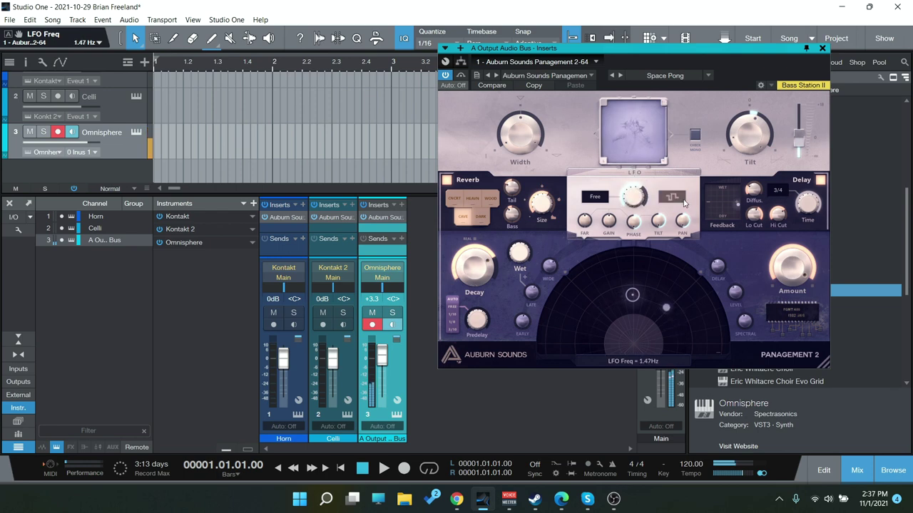
pyautogui.click(671, 197)
pyautogui.click(674, 296)
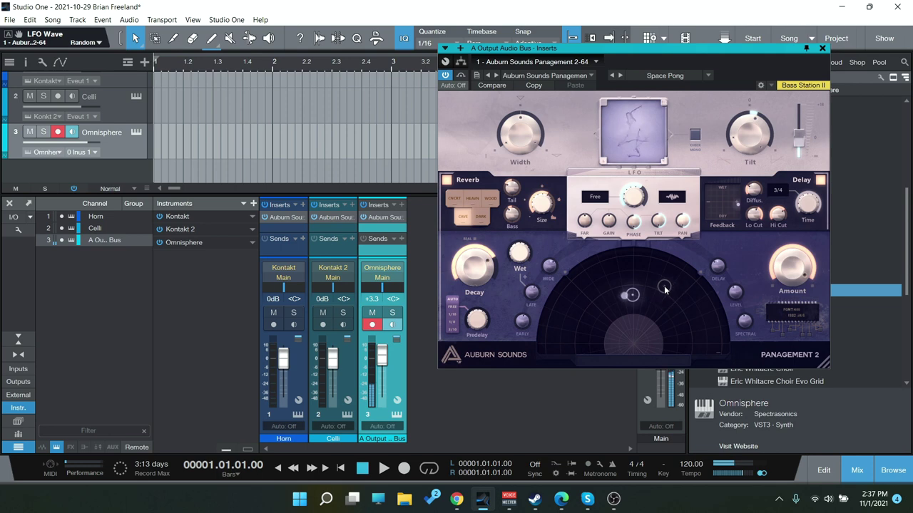
# - Turn the reverb off and back on to compare the Omnisphere sound with and without it
pyautogui.click(447, 181)
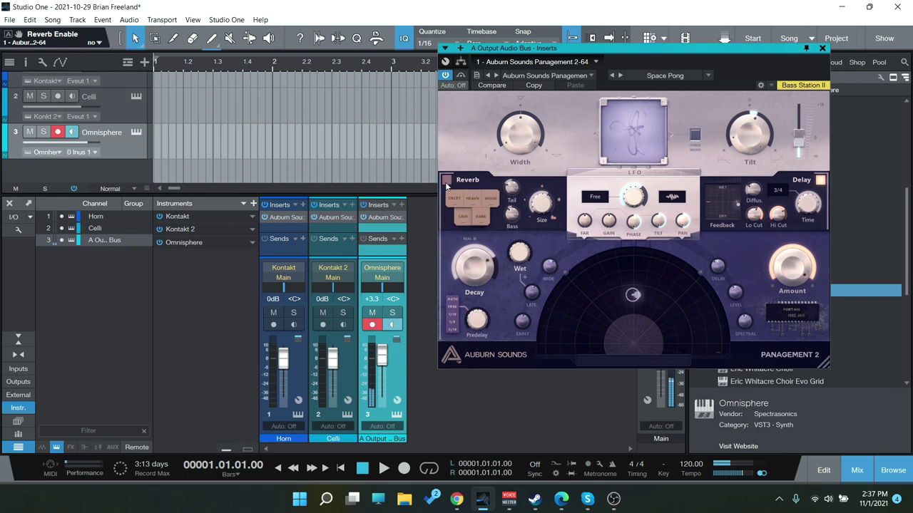
pyautogui.click(446, 180)
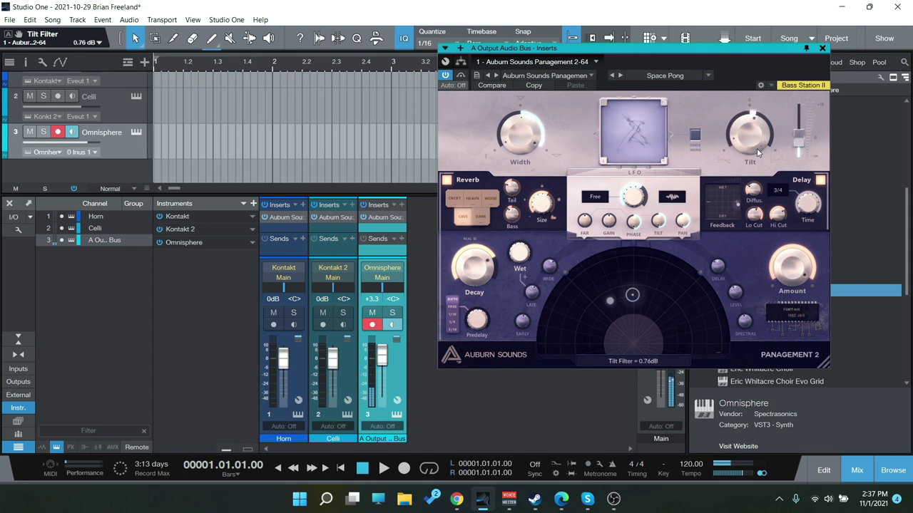
# - Set the LFO wave to Triplet and slow the LFO frequency down to 0.22 Hz
pyautogui.click(671, 197)
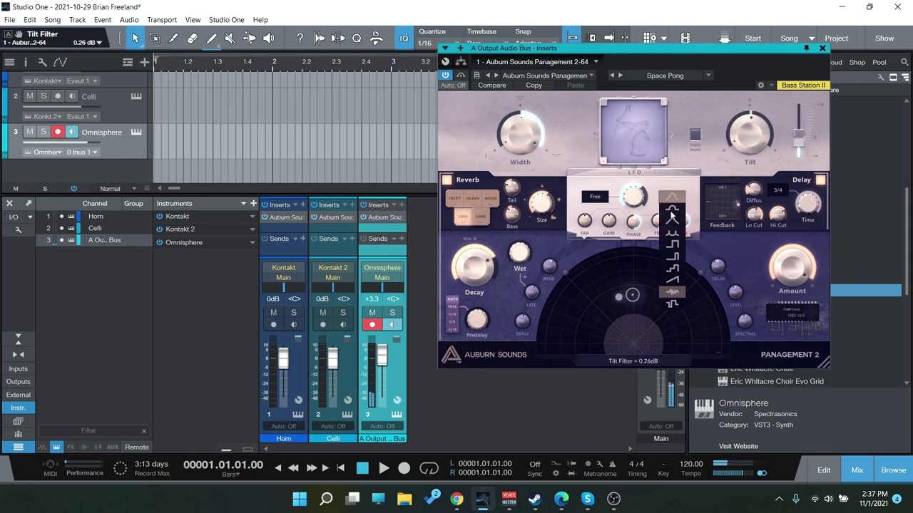
pyautogui.click(673, 268)
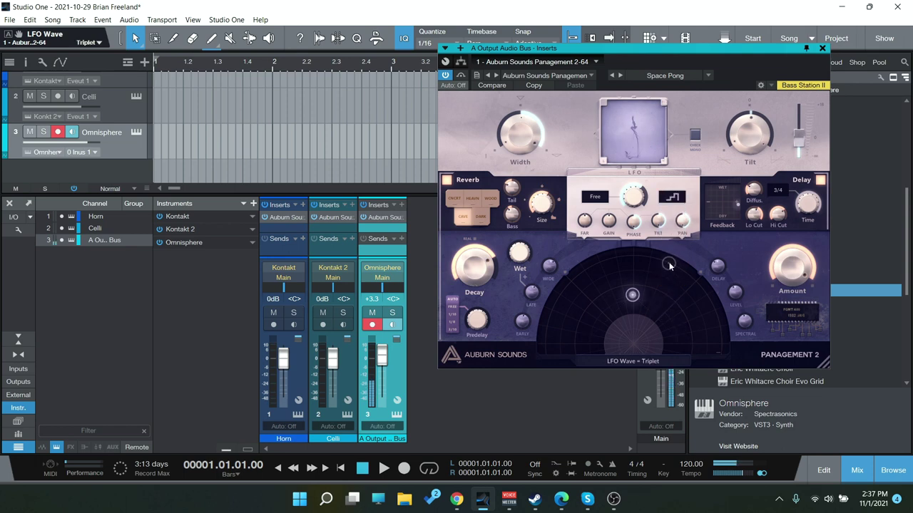
pyautogui.moveTo(633, 199); pyautogui.dragTo(649, 258)
# - Set the LFO wave to PWM 25% and the stereo width to about 102.19%
pyautogui.click(672, 198)
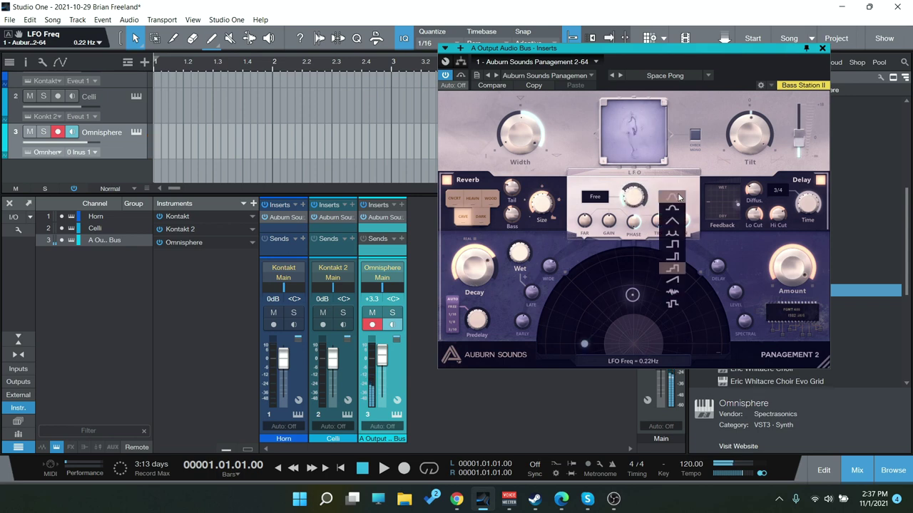
pyautogui.click(678, 259)
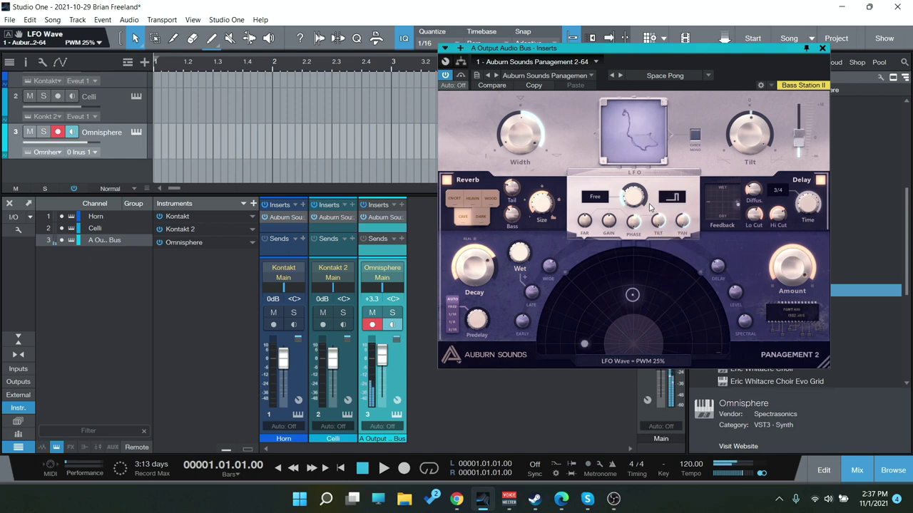
pyautogui.moveTo(650, 207); pyautogui.dragTo(528, 148)
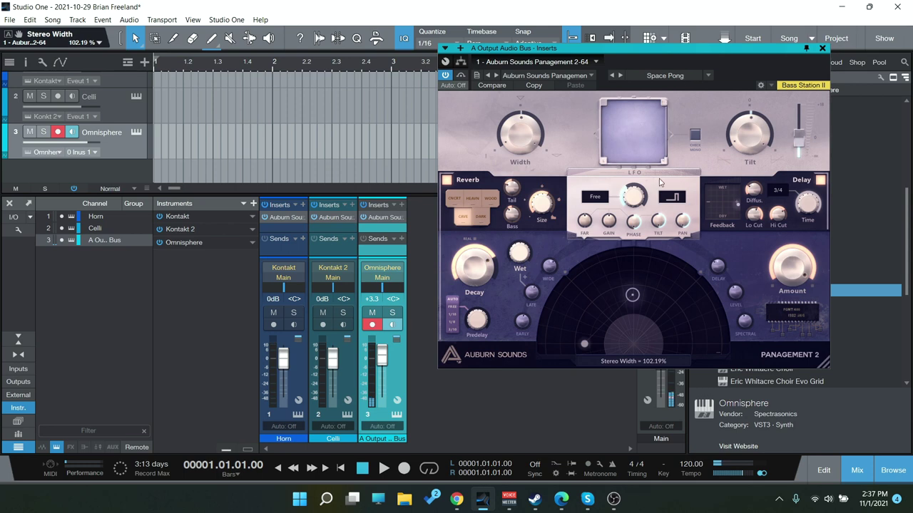
# - Load the Rolling On The Floor preset and try LFO tempos of 1/4, 2/4 and 3/4
pyautogui.click(647, 77)
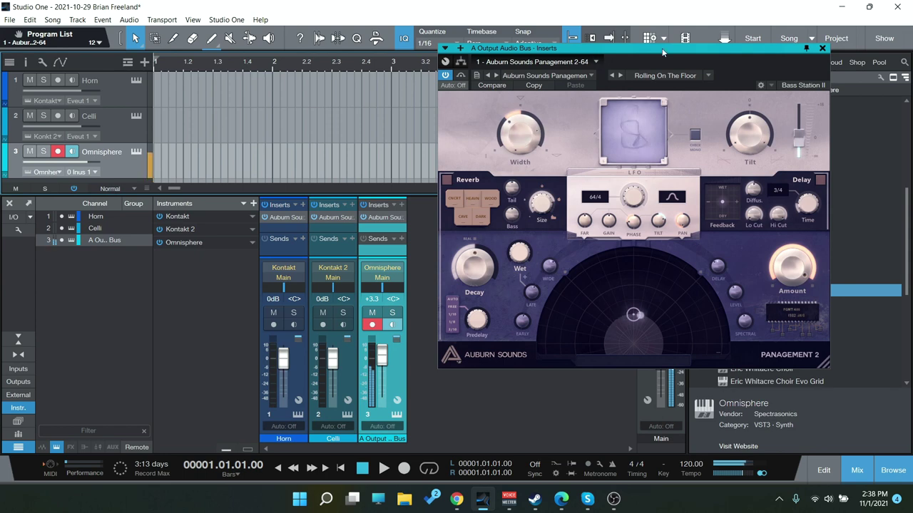
pyautogui.moveTo(590, 55); pyautogui.dragTo(527, 58)
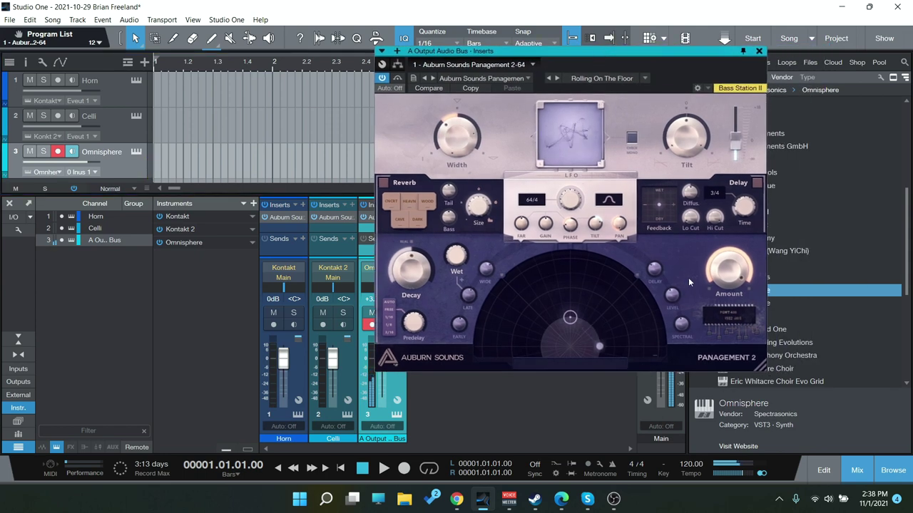
pyautogui.click(531, 202)
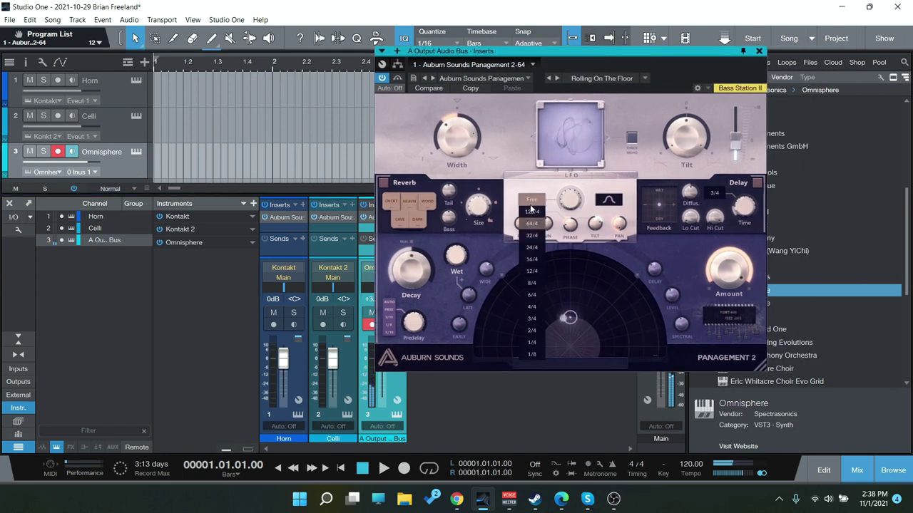
pyautogui.click(534, 341)
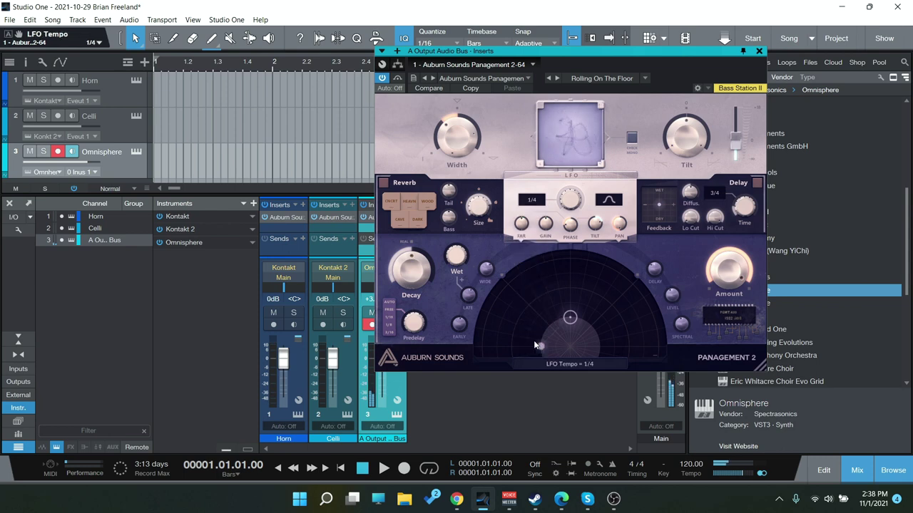
pyautogui.click(531, 200)
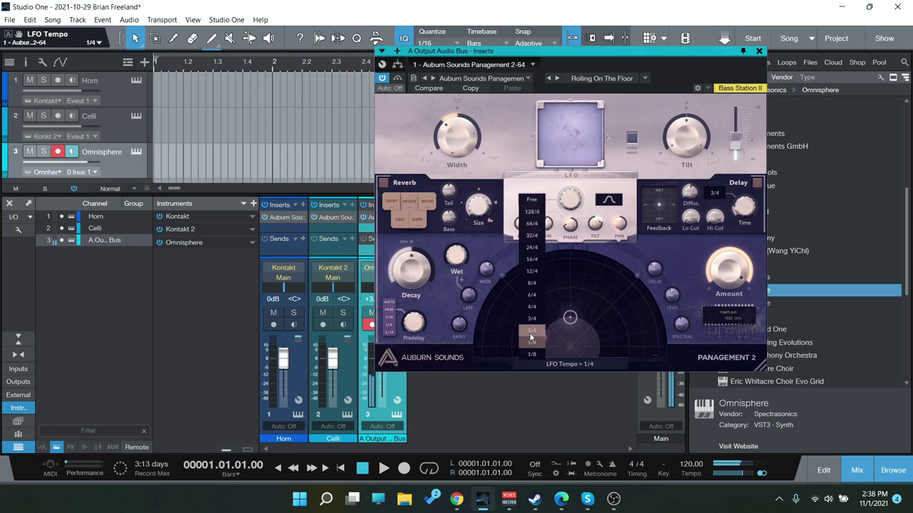
pyautogui.click(531, 334)
pyautogui.click(531, 200)
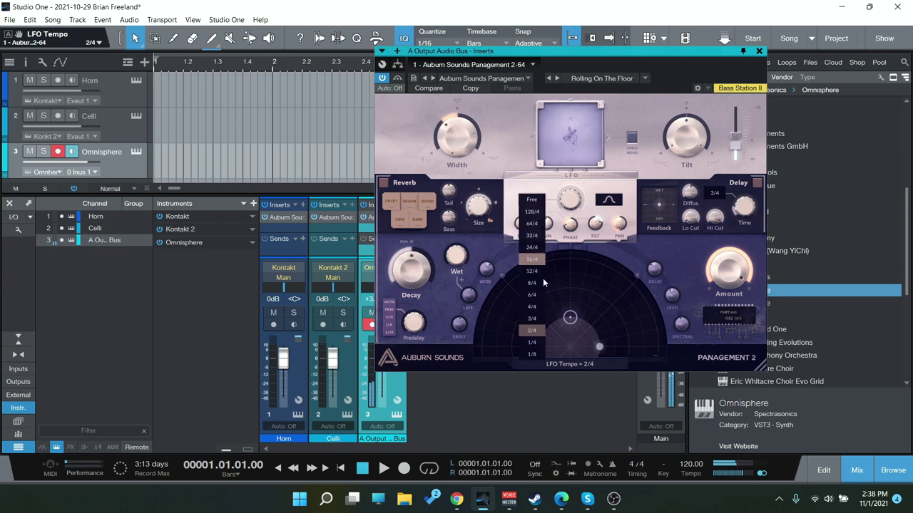
pyautogui.click(532, 321)
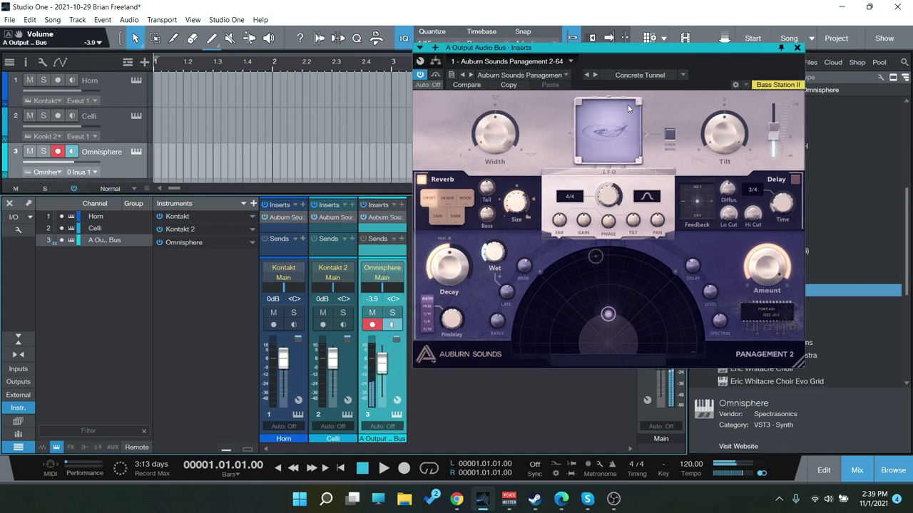
# - With the Concrete Tunnel preset, move the Omnisphere sound farther back along the centre line and set the stereo width to 200%
pyautogui.moveTo(607, 313); pyautogui.dragTo(608, 278)
pyautogui.moveTo(494, 132); pyautogui.dragTo(502, 4)
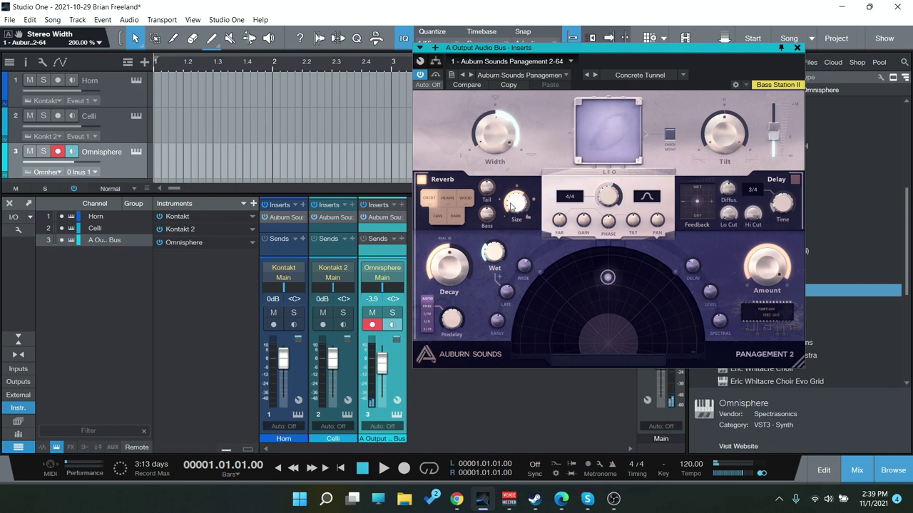
# - Switch to the Horn track to view its Panagement settings, and return to the Omnisphere track
pyautogui.press('Up')
pyautogui.press('Up')
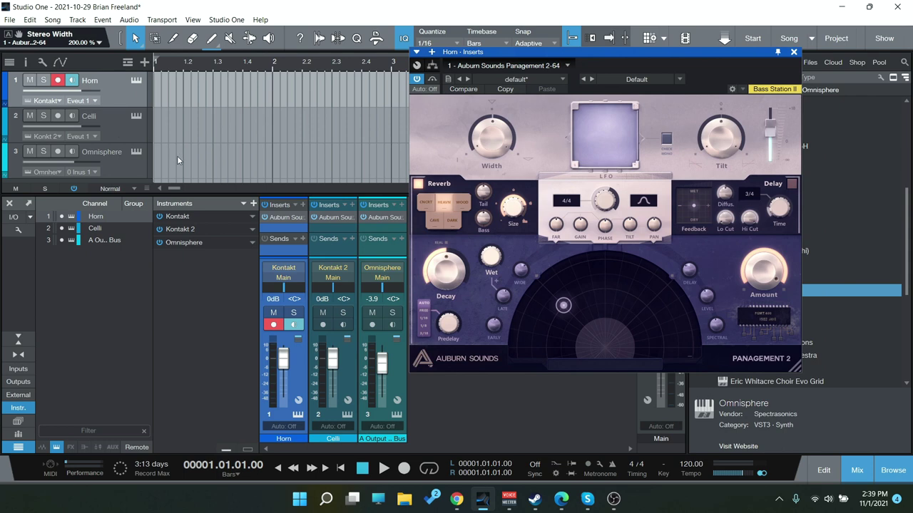
pyautogui.click(133, 173)
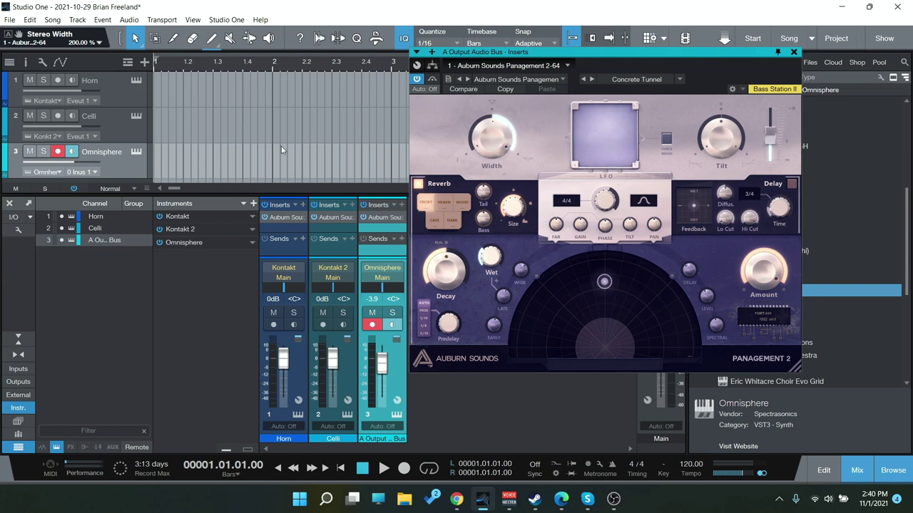
# - Set the LFO tempo to Free and its frequency to 1.79 Hz on the Omnisphere channel
pyautogui.click(569, 206)
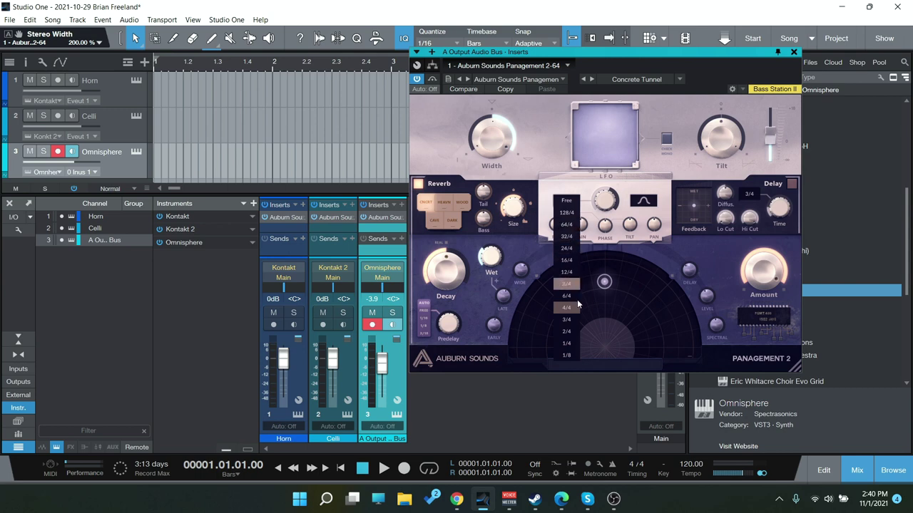
pyautogui.click(566, 201)
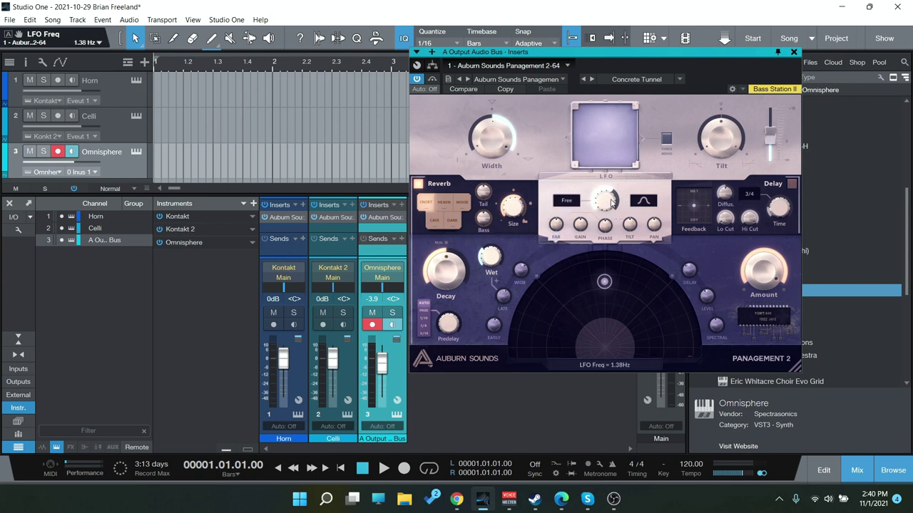
pyautogui.moveTo(611, 203); pyautogui.dragTo(550, 190)
pyautogui.moveTo(637, 52); pyautogui.dragTo(605, 53)
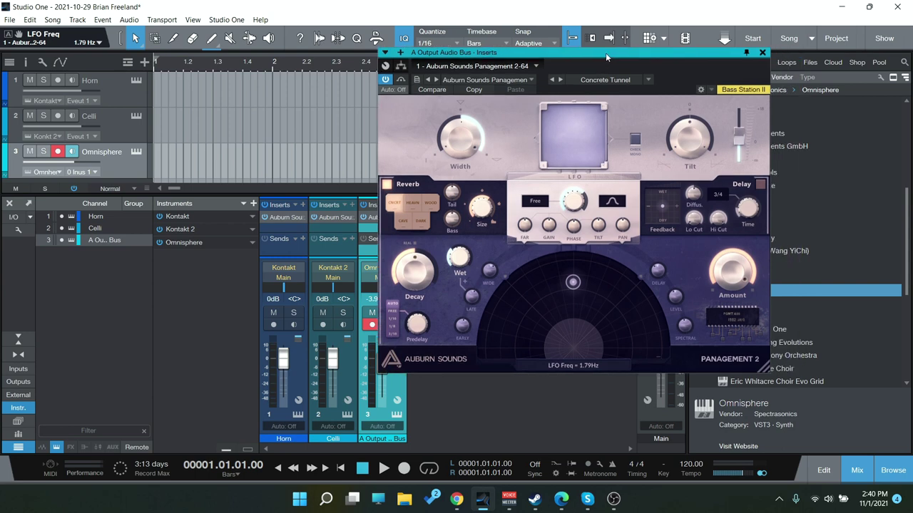